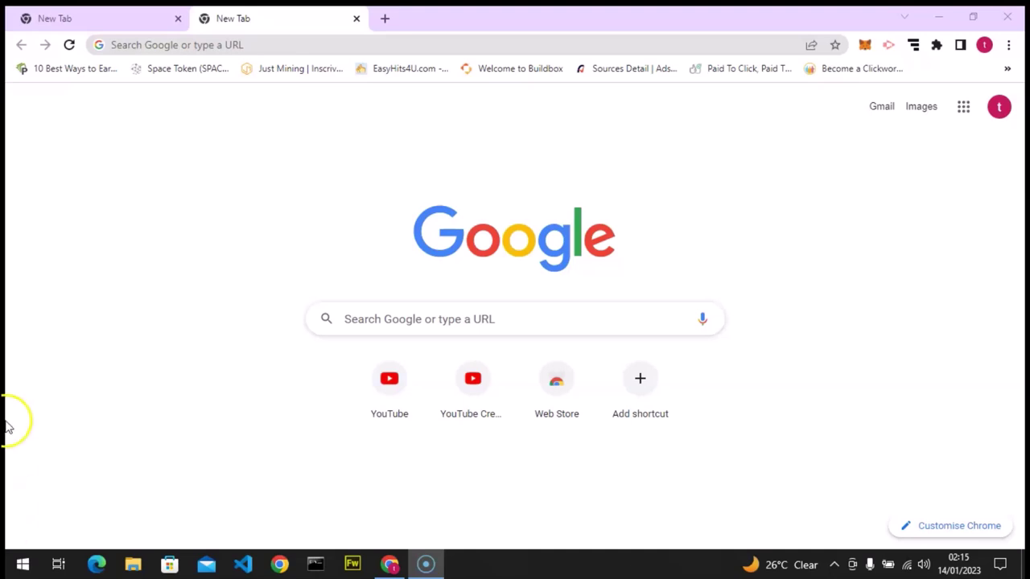
- Open the channel dashboard in YouTube Studio and highlight the notice about accepting the new YouTube Partner Programme terms
left_click(204, 45)
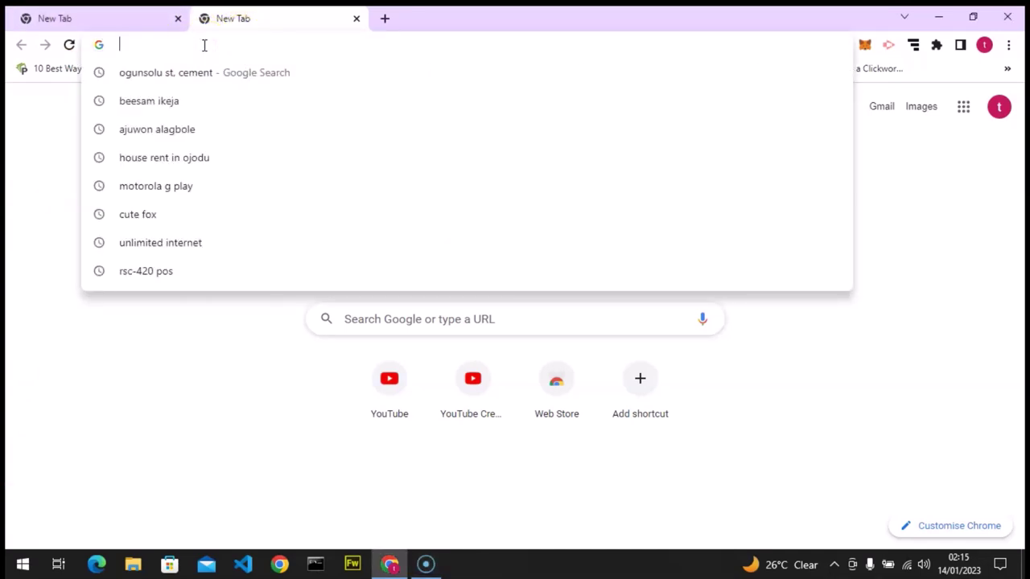
type("stu")
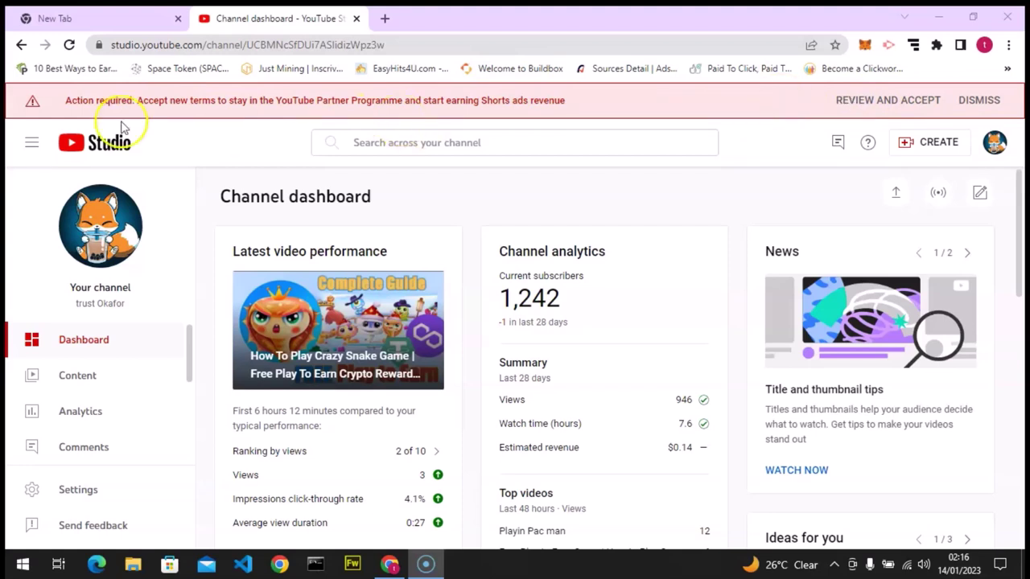
left_click(67, 101)
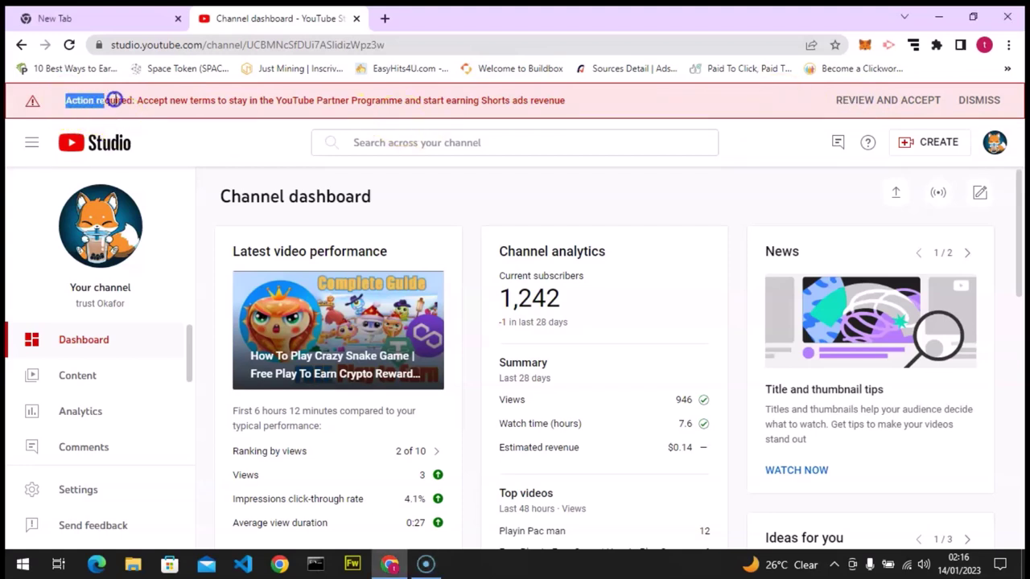
left_click_drag(158, 94, 541, 103)
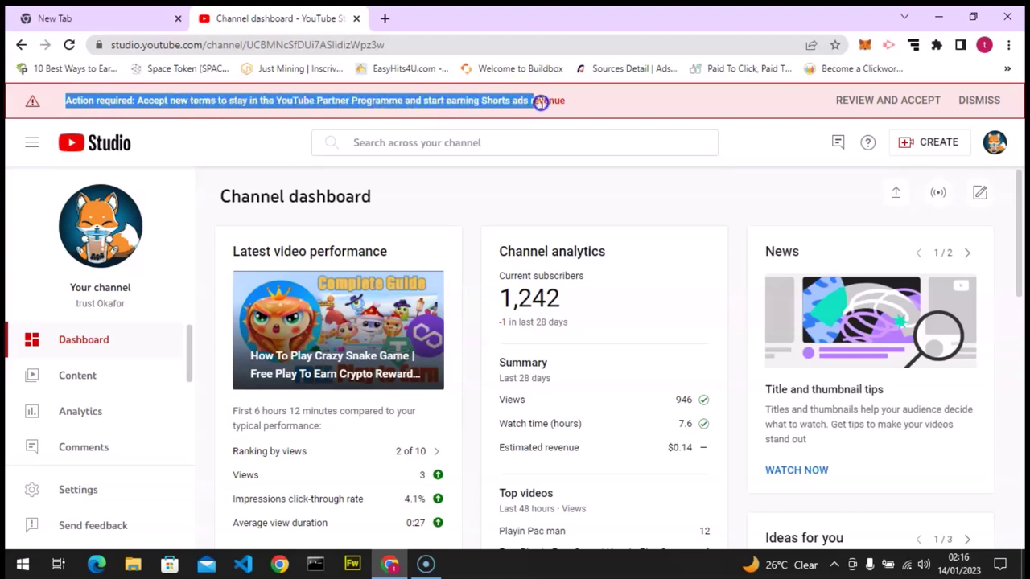
left_click(618, 95)
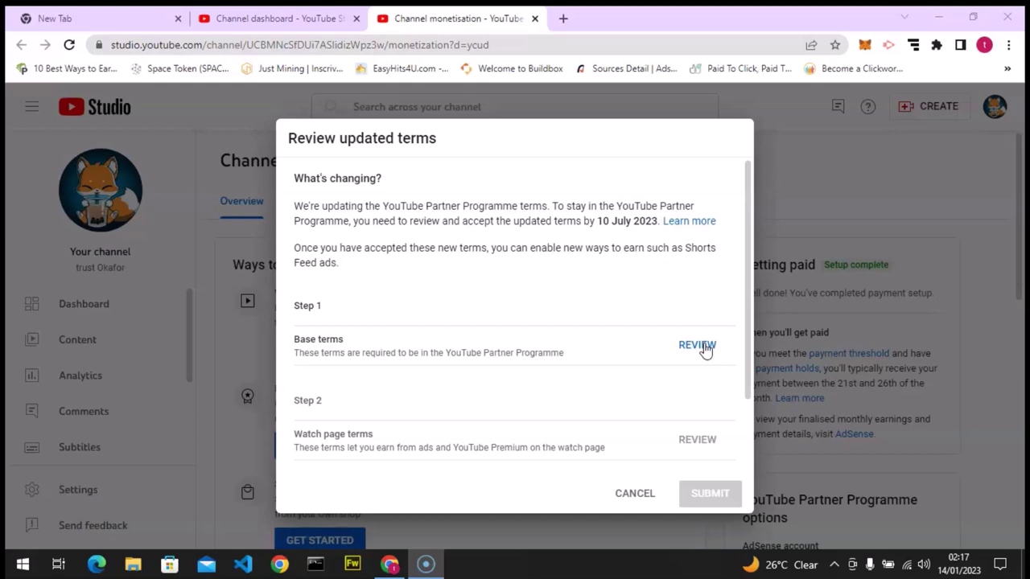
- Review the base terms of the YouTube Partner Programme through to the end and accept them
left_click(697, 345)
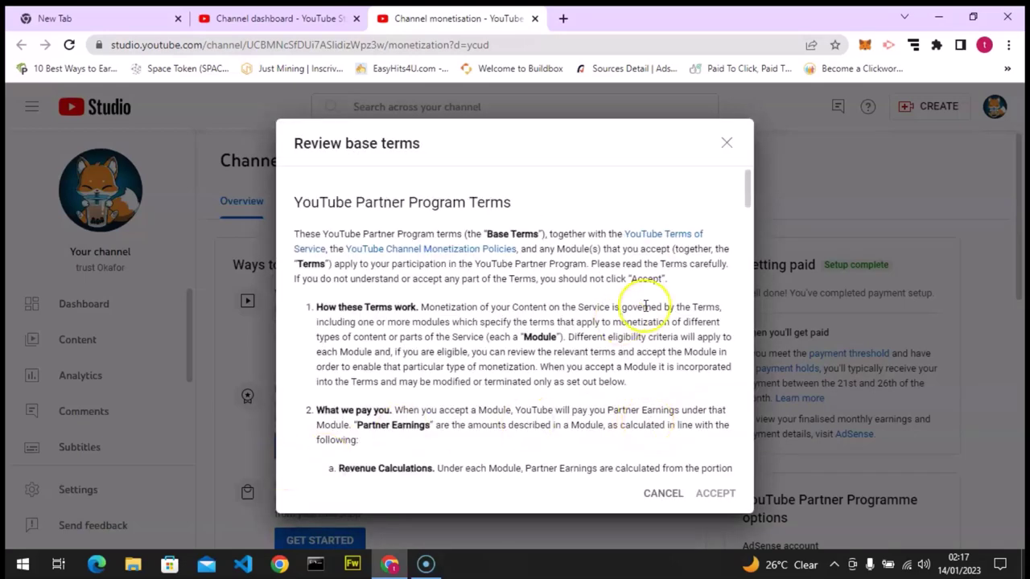
left_click(747, 312)
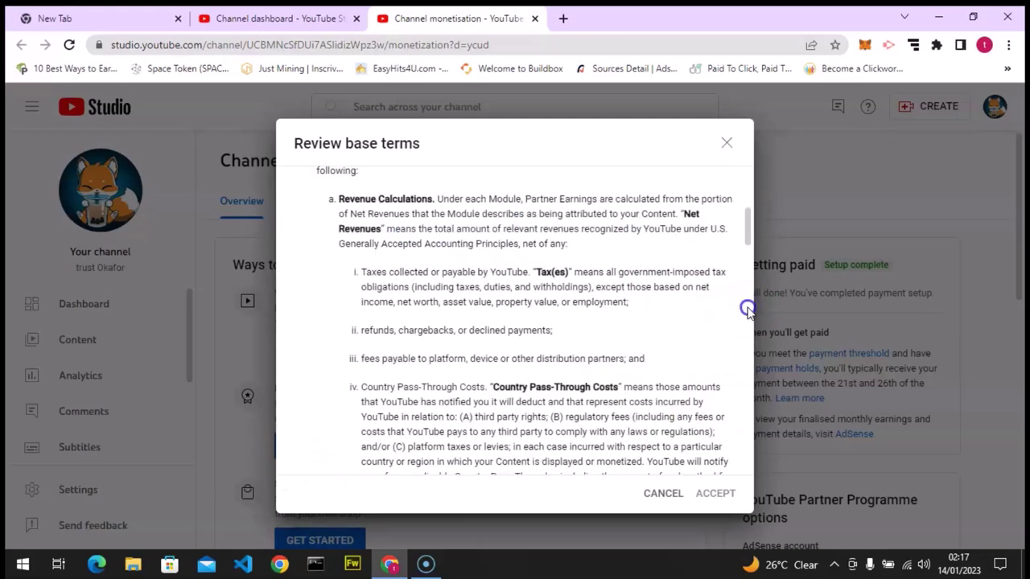
scroll(747, 312, "down", 15)
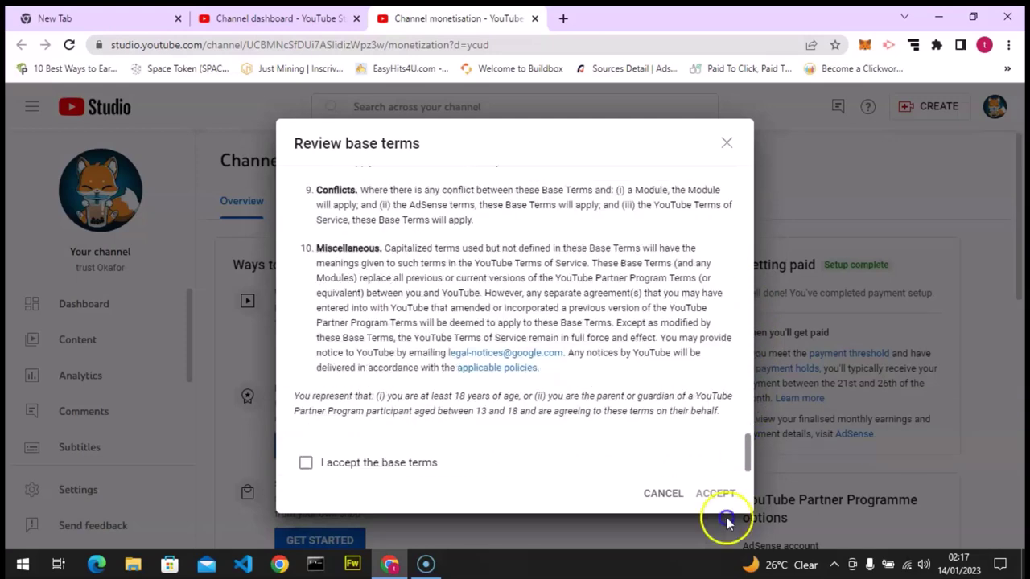
left_click(306, 463)
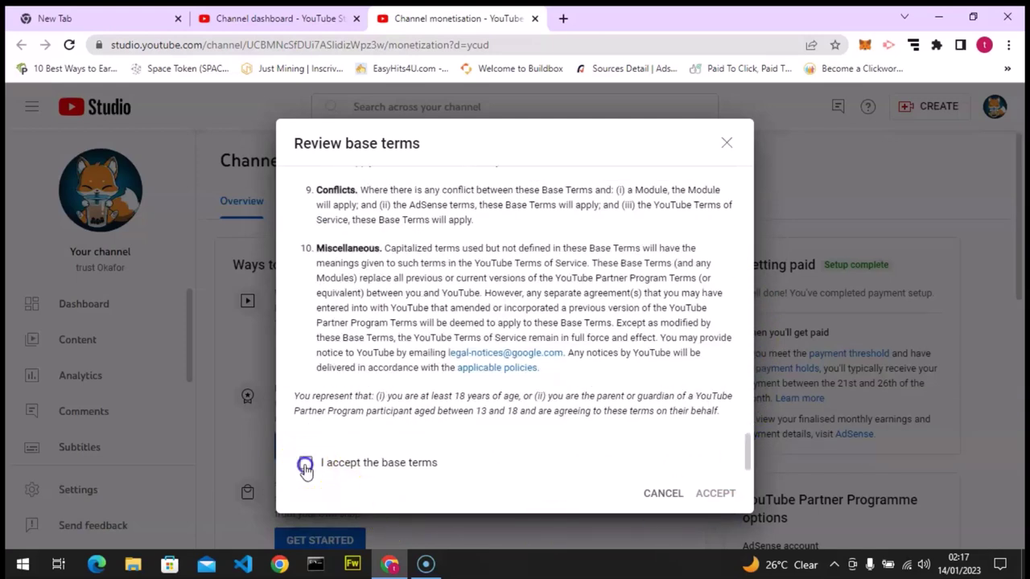
left_click(715, 494)
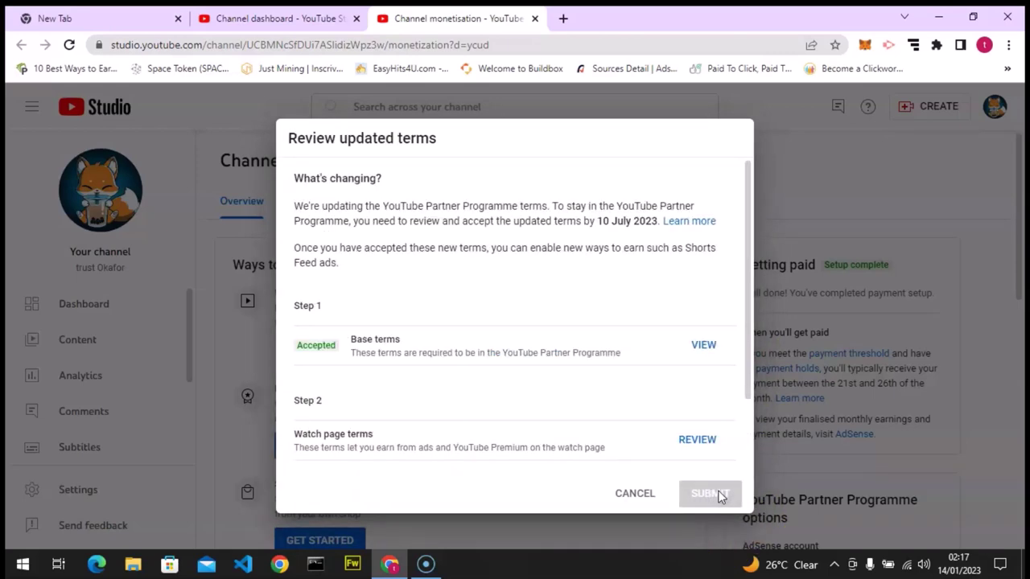
- Review the watch page terms through to the end and accept them
left_click(694, 445)
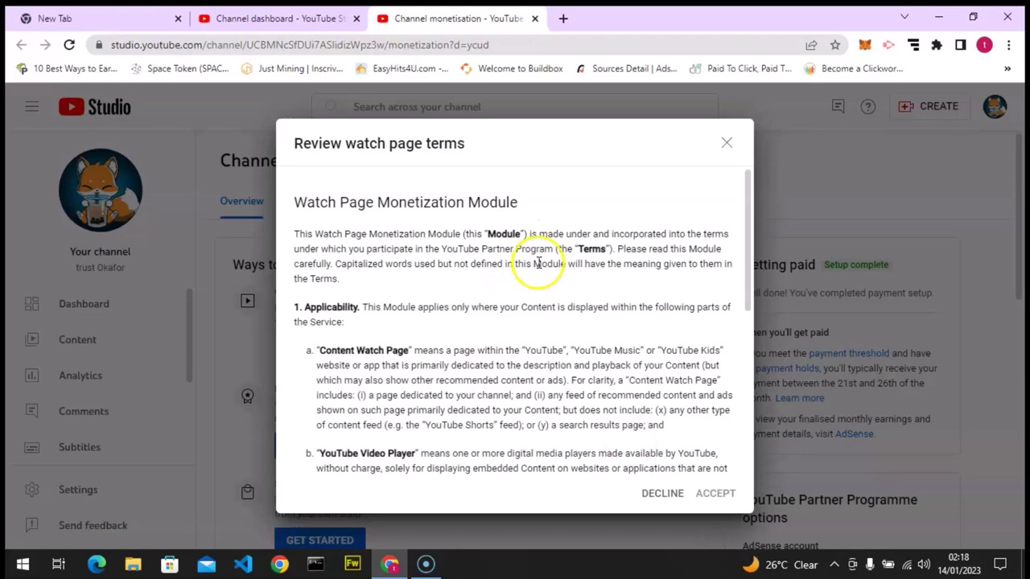
scroll(743, 344, "down", 1)
left_click(743, 344)
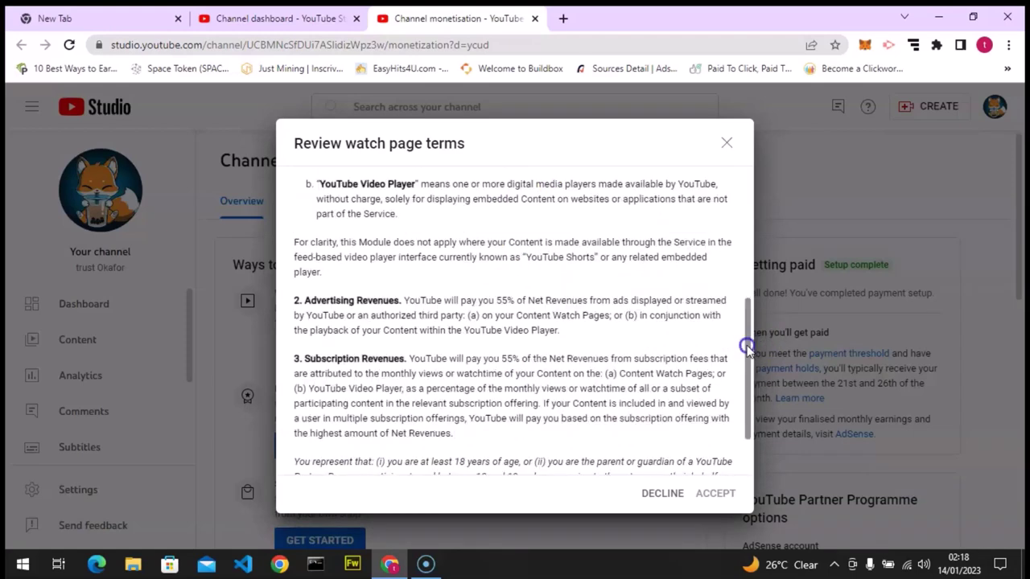
left_click(743, 344)
left_click(305, 463)
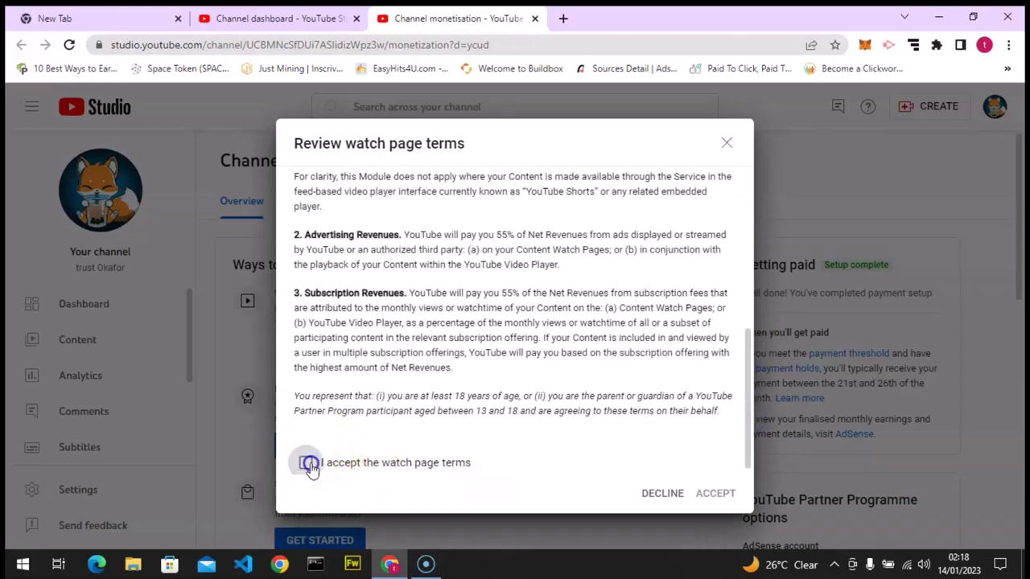
left_click(712, 496)
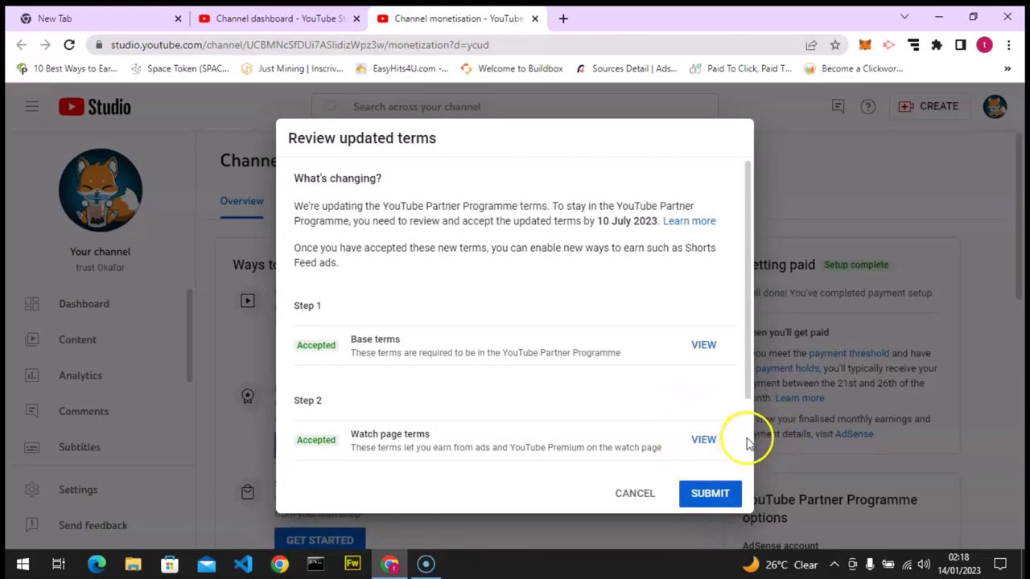
- Submit the accepted Partner Programme terms and proceed to the Shorts Feed ads activation page
scroll(746, 441, "down", 2)
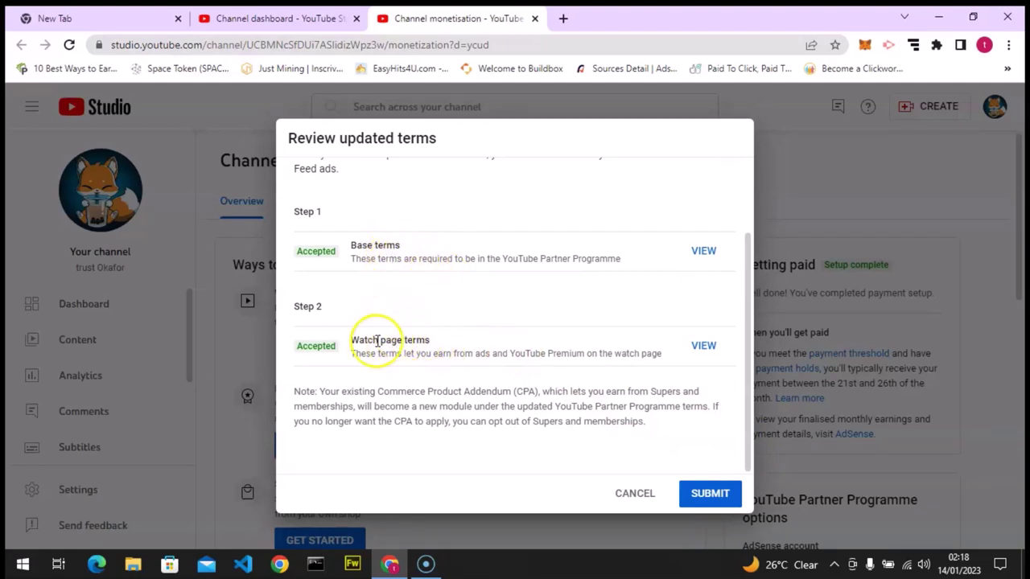
left_click(710, 496)
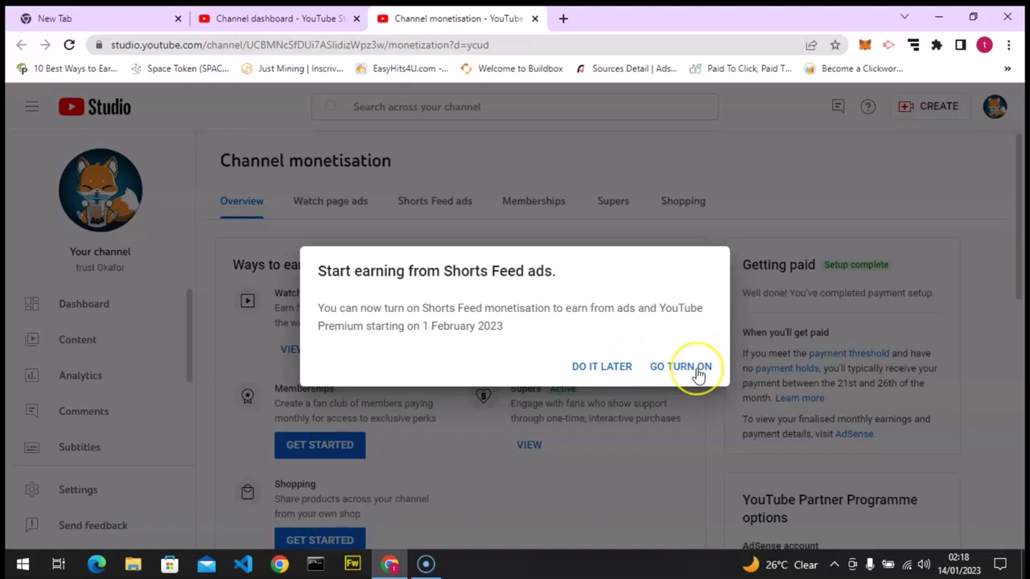
left_click(697, 372)
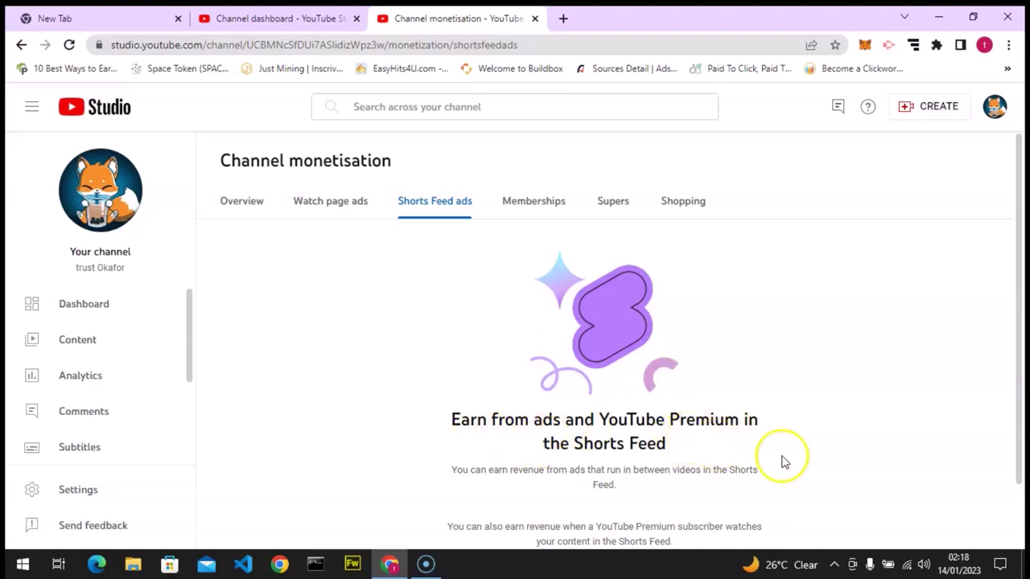
- Turn on Shorts Feed monetisation, agreeing to and accepting the Shorts Feed terms
left_click(1020, 505)
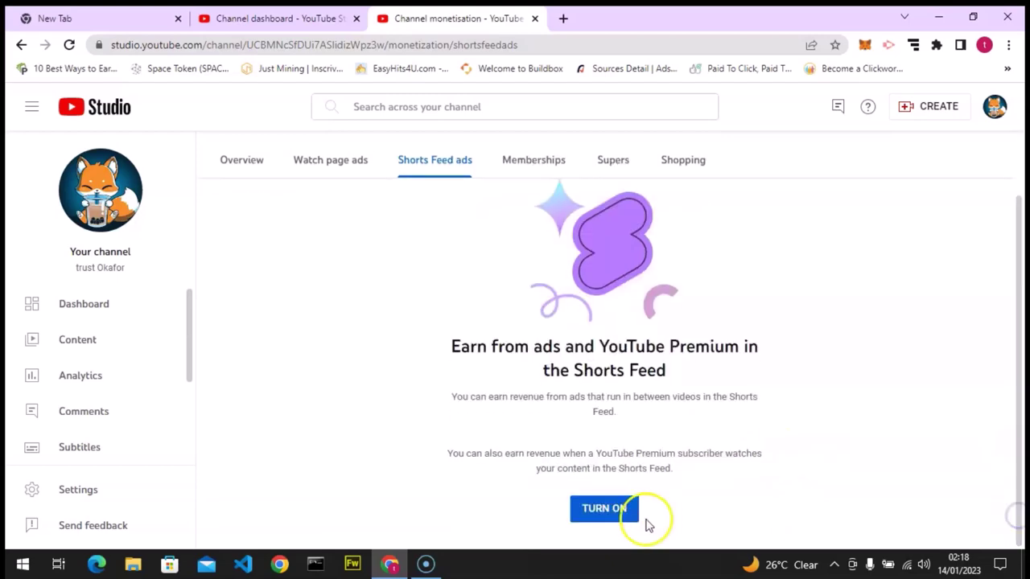
left_click(604, 510)
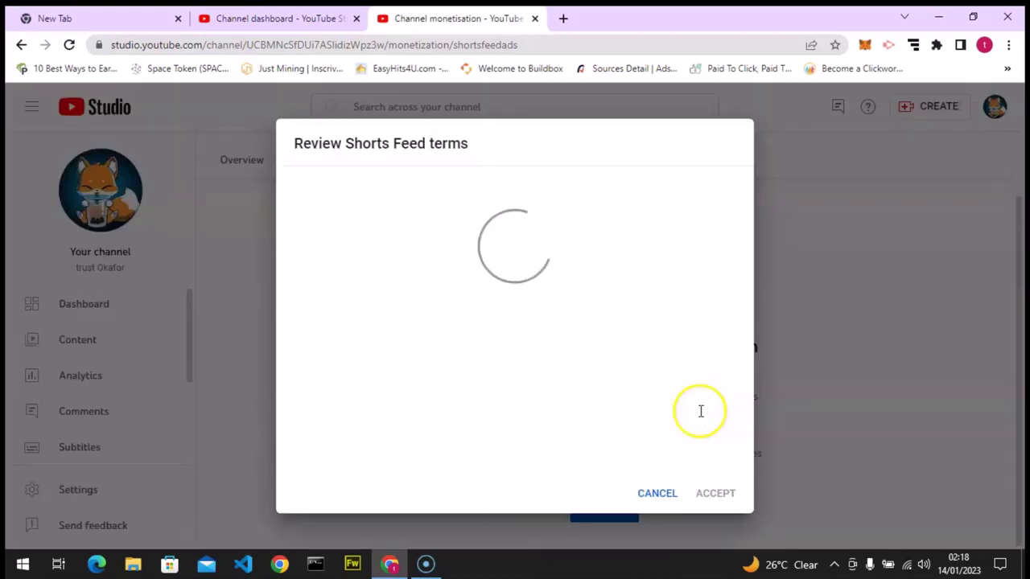
left_click(747, 435)
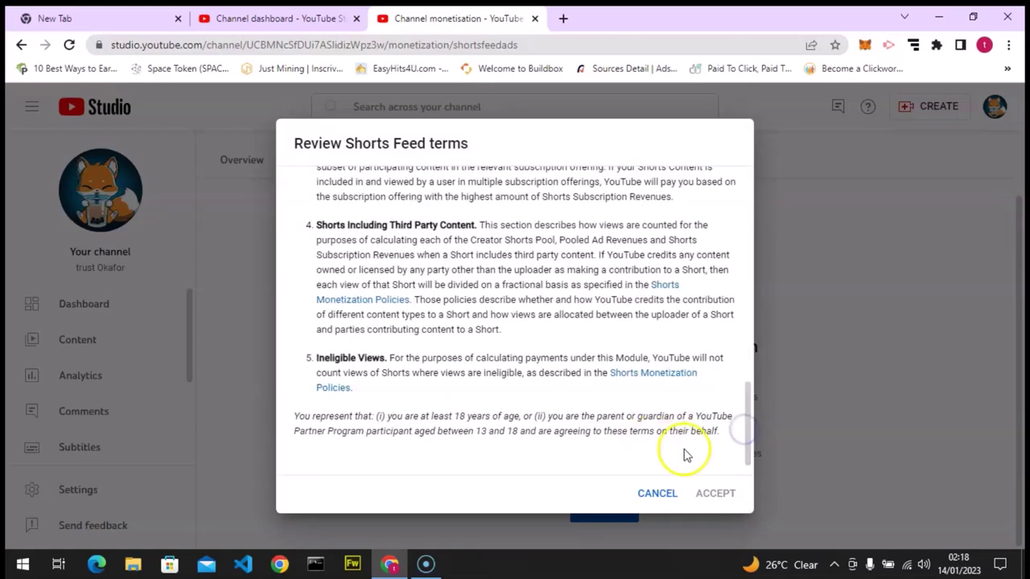
left_click(747, 434)
left_click_drag(746, 434, 742, 458)
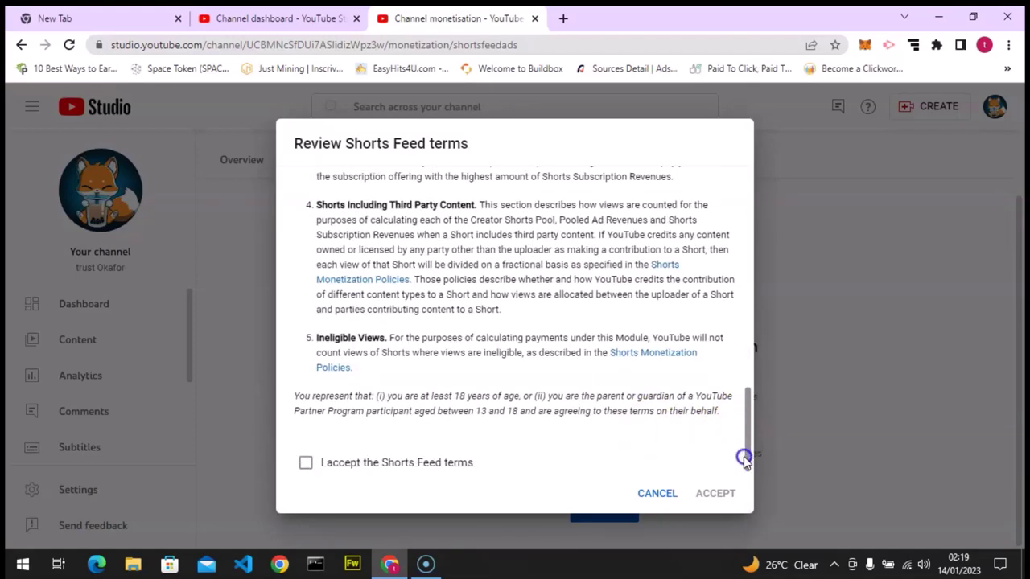
left_click(304, 465)
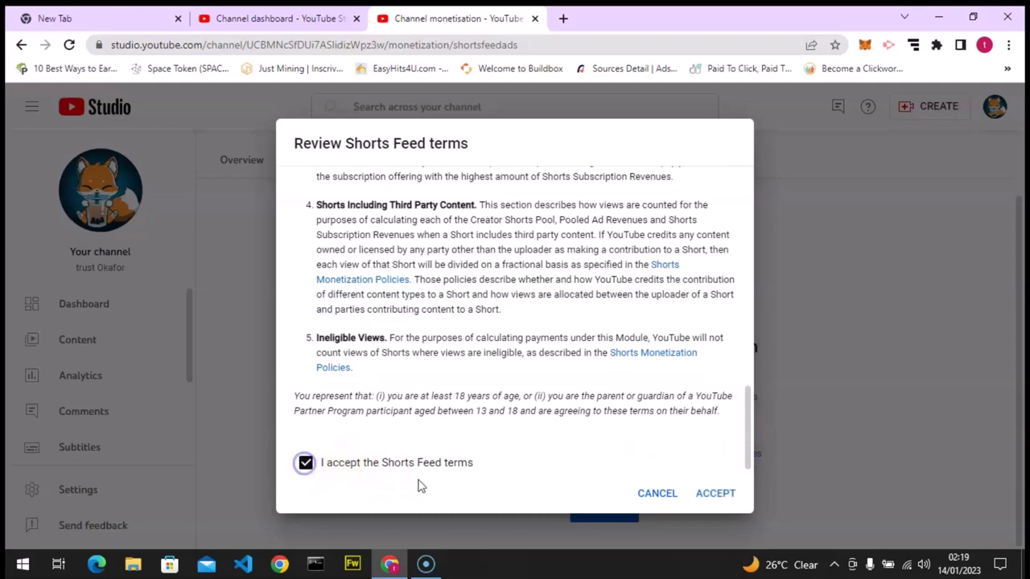
left_click(713, 495)
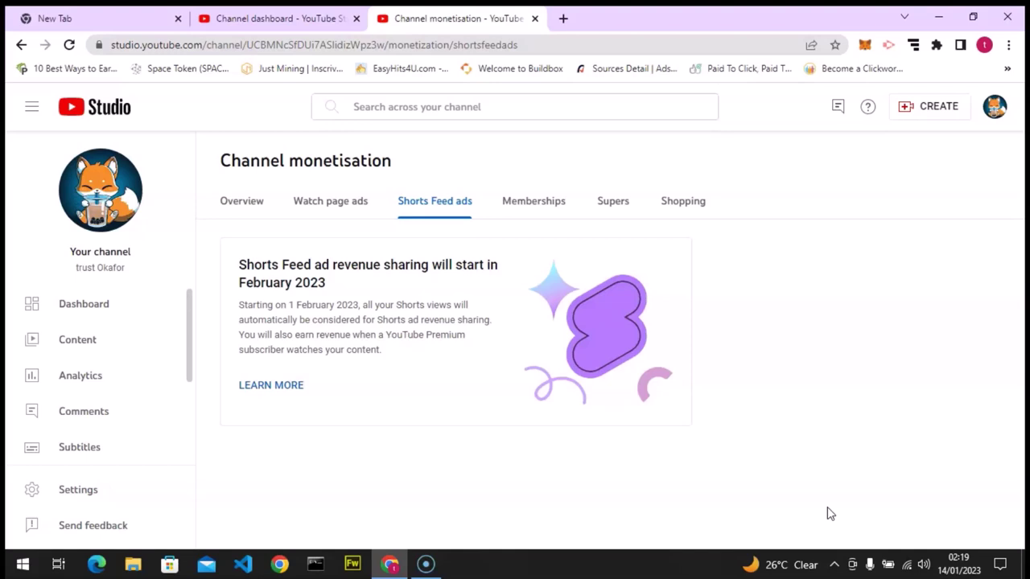
left_click(698, 555)
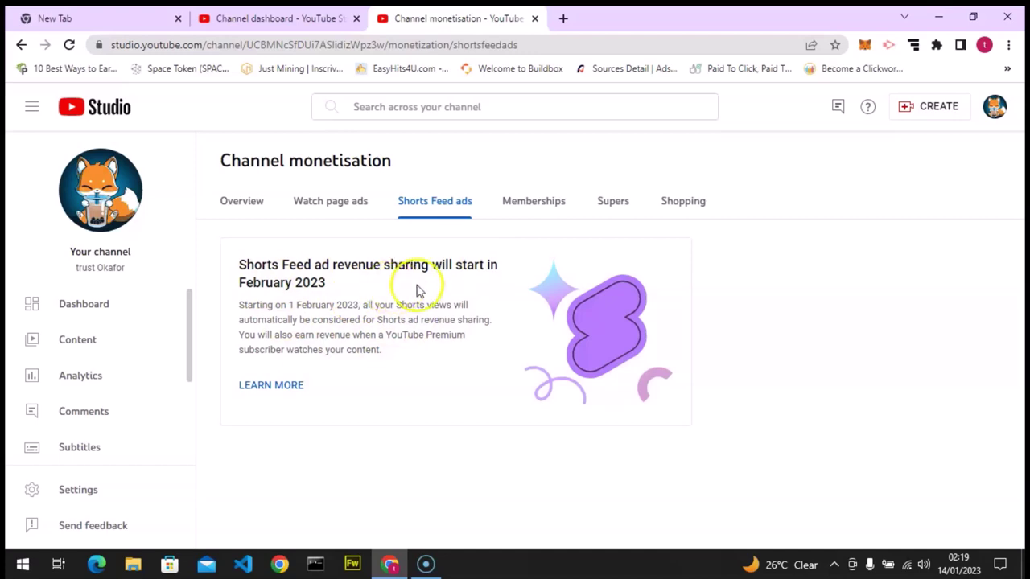
- Look through the channel's Watch page ads, Memberships, Supers and Shopping monetisation pages, ending back on Watch page ads
left_click(328, 203)
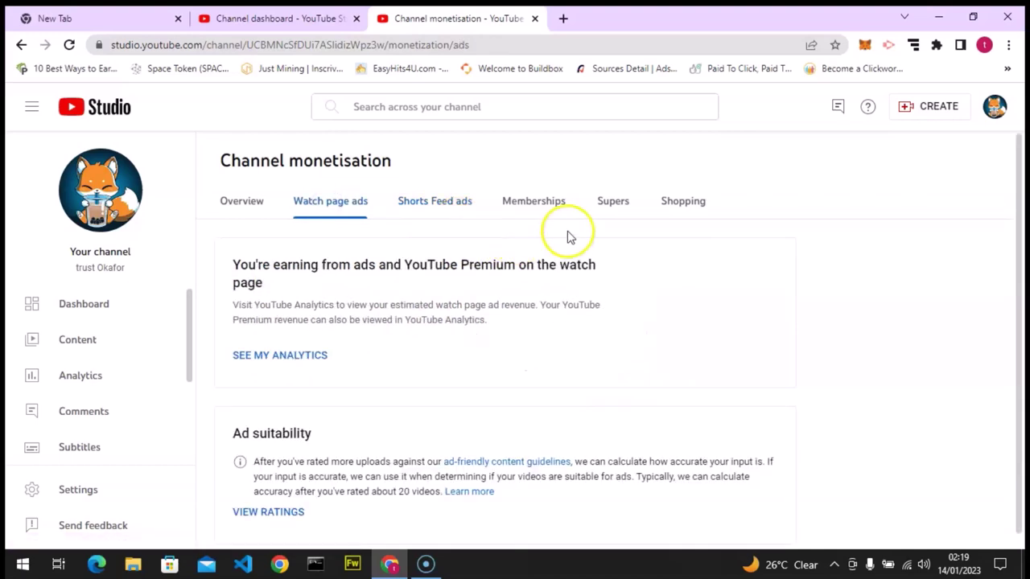
left_click(521, 207)
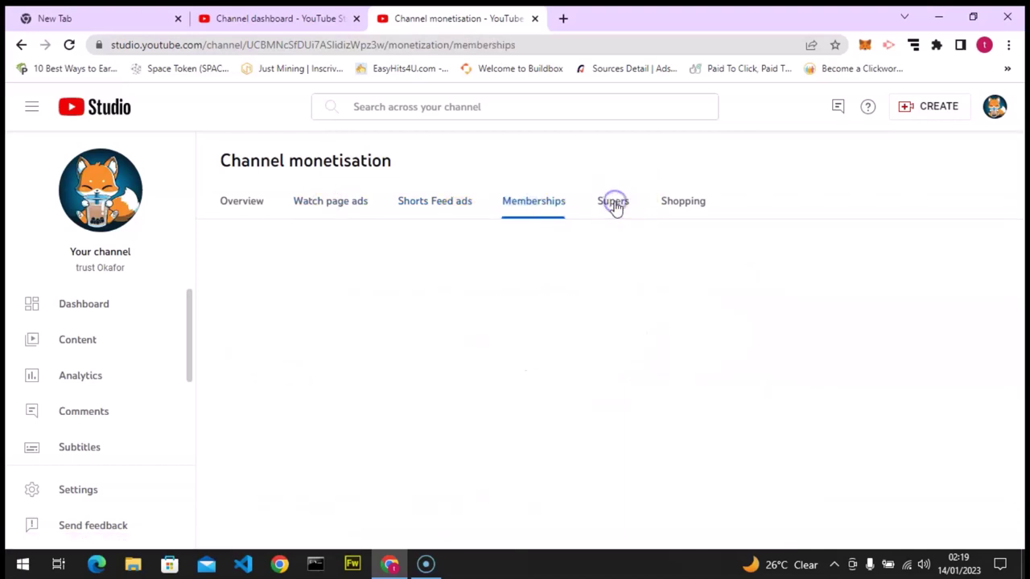
left_click(614, 202)
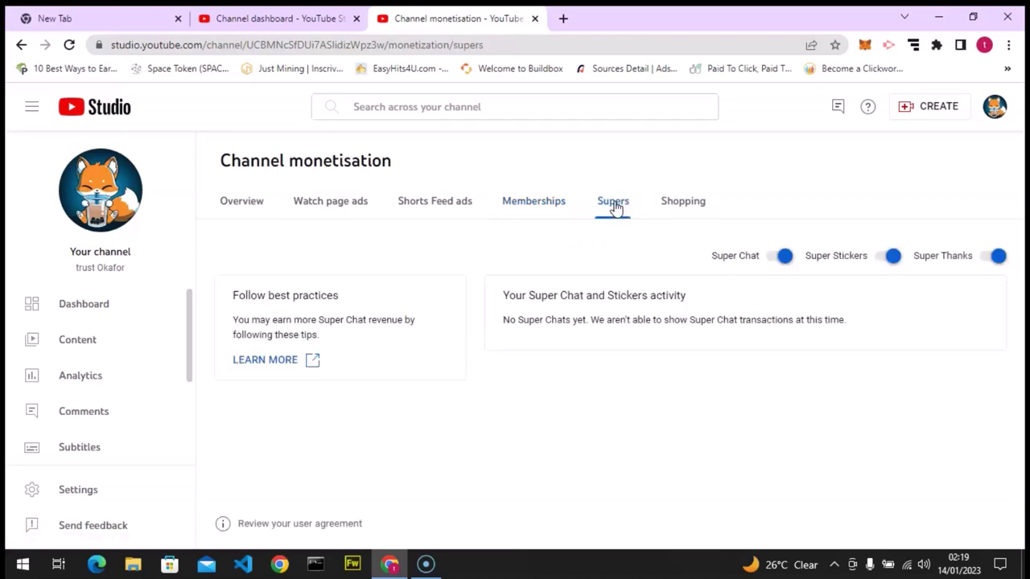
left_click(685, 205)
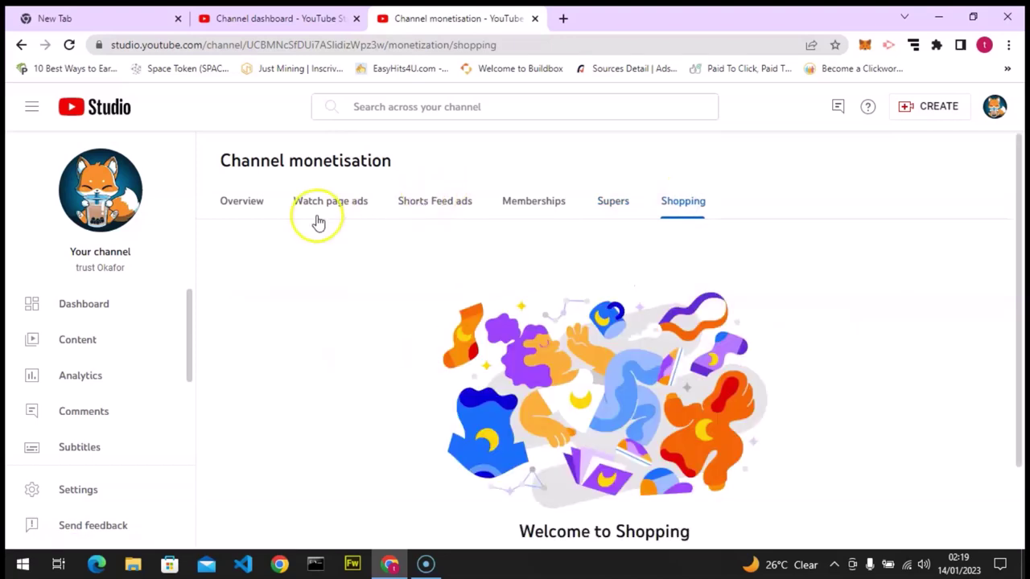
left_click(319, 222)
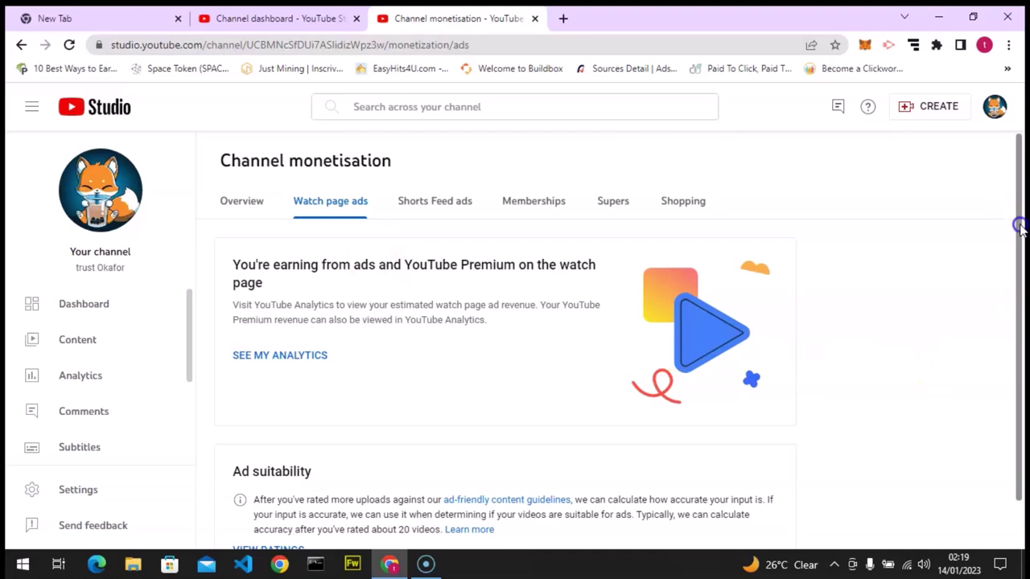
scroll(1020, 227, "down", 1)
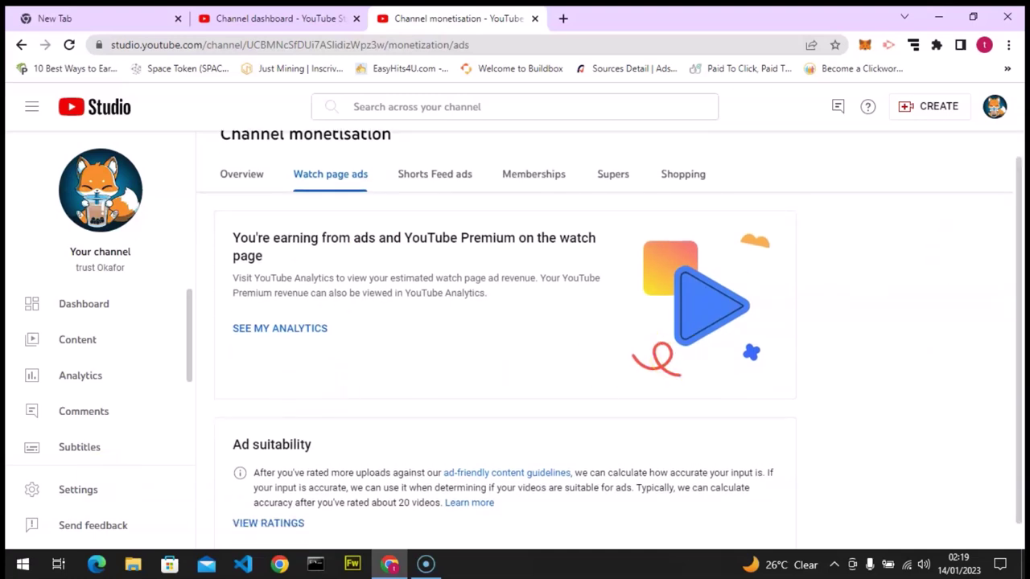